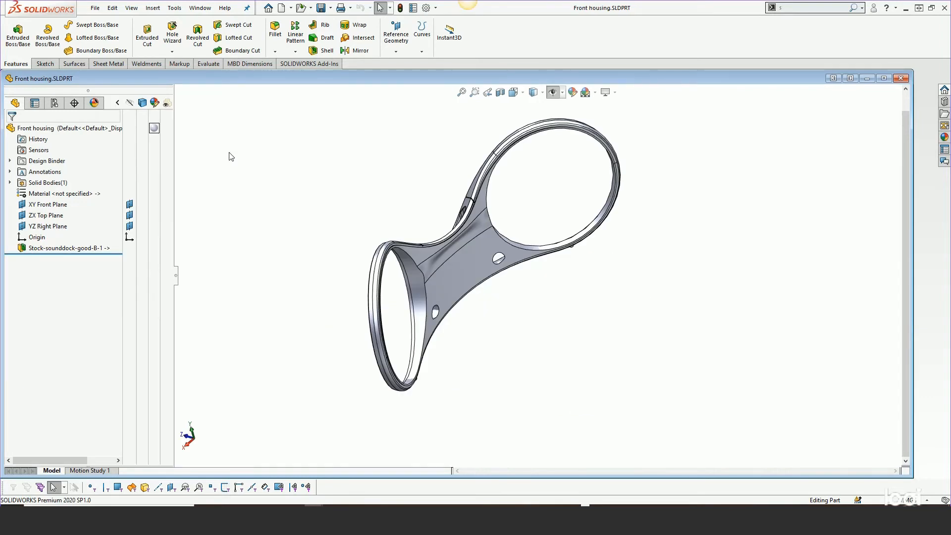
# Compare the Front housing part with Front housing-Rev2 from front and back, and close the Rev2 file.
pyautogui.moveTo(367, 250); pyautogui.dragTo(462, 196, button='middle')
pyautogui.scroll(-3, 484, 202)
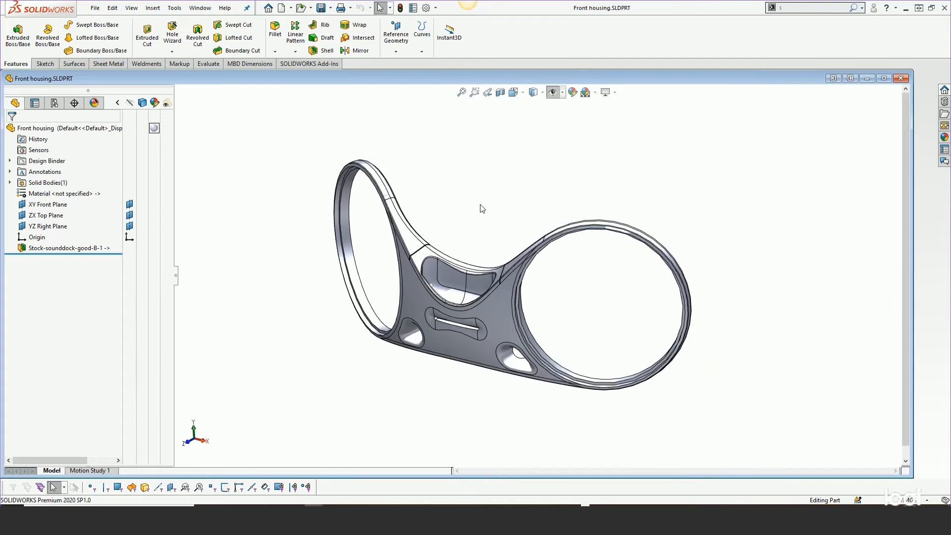
pyautogui.scroll(-3, 580, 317)
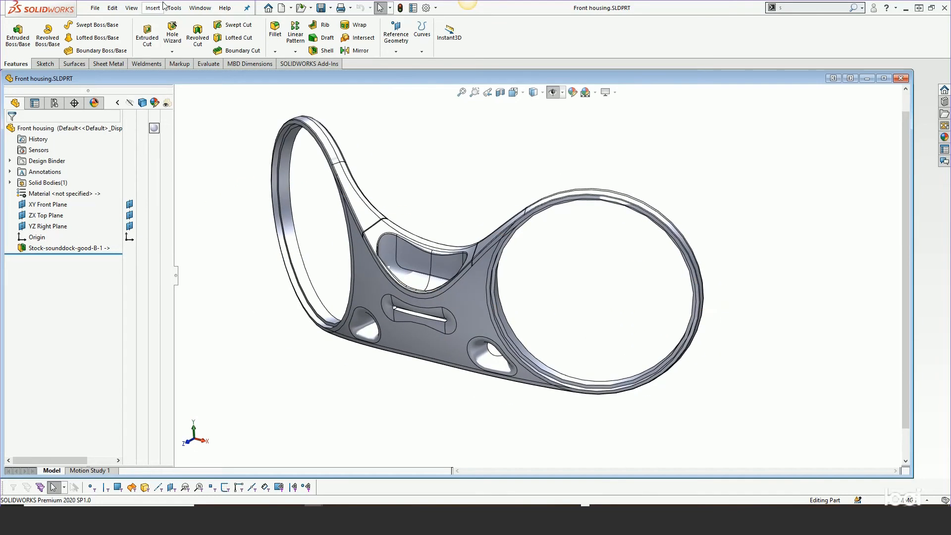
pyautogui.click(200, 8)
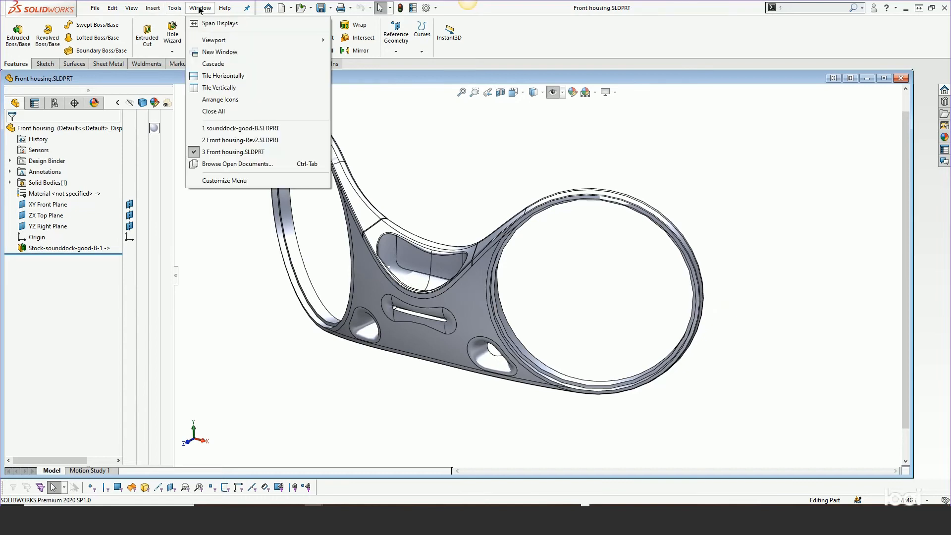
pyautogui.click(243, 140)
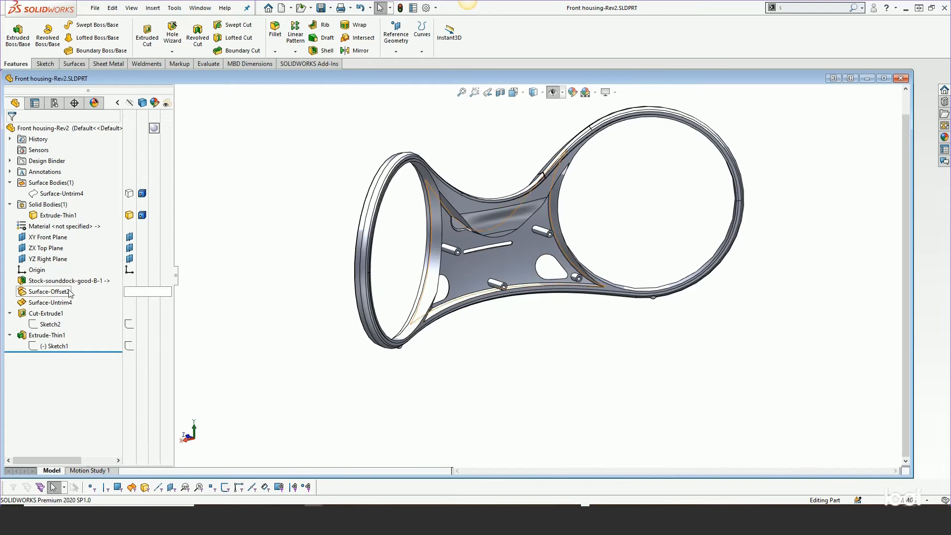
pyautogui.moveTo(461, 278); pyautogui.dragTo(569, 276, button='middle')
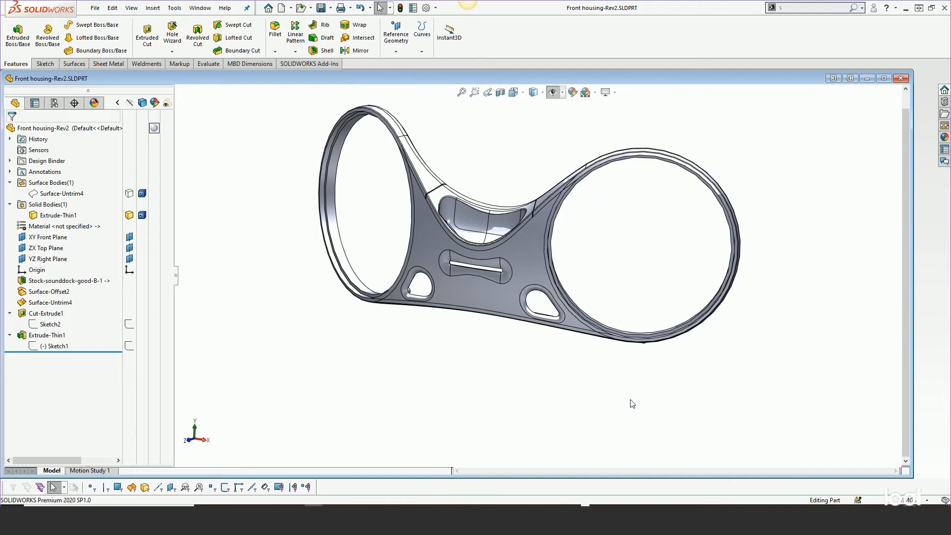
pyautogui.click(901, 80)
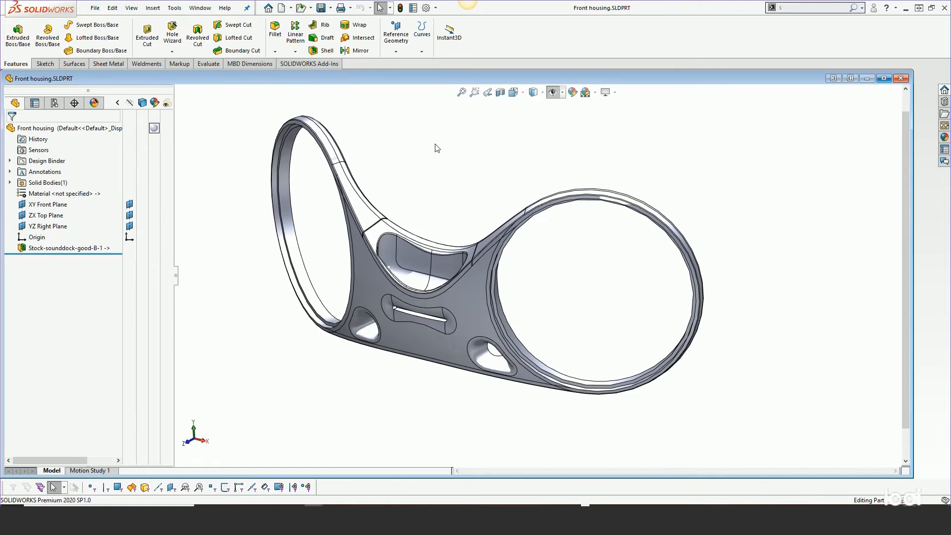
# Switch to the sounddock-good-B part and open its Save Bodies1 feature for editing.
pyautogui.click(197, 9)
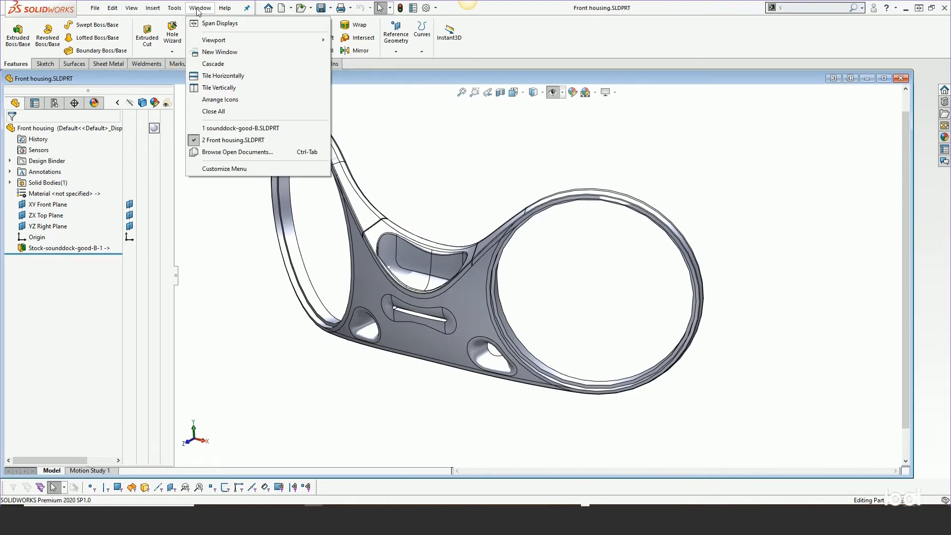
pyautogui.click(235, 130)
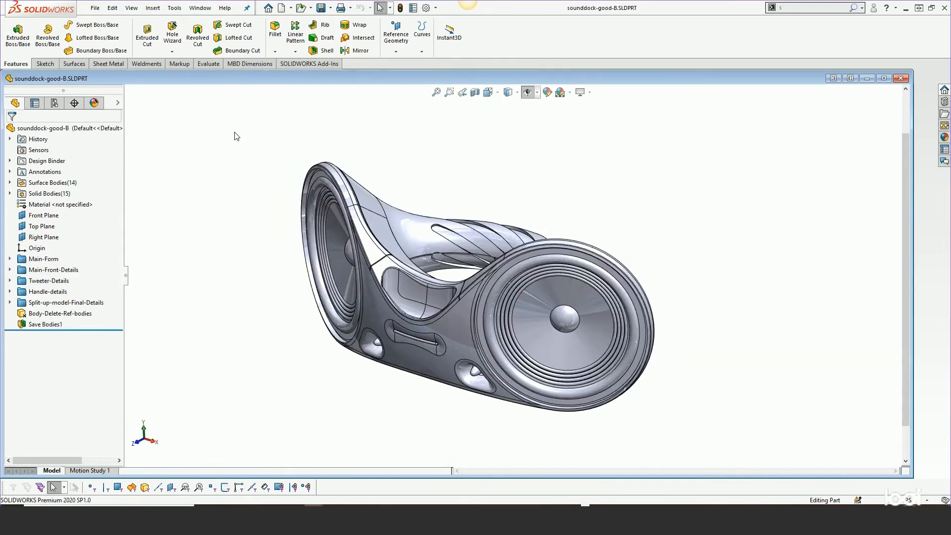
pyautogui.rightClick(53, 327)
pyautogui.click(63, 284)
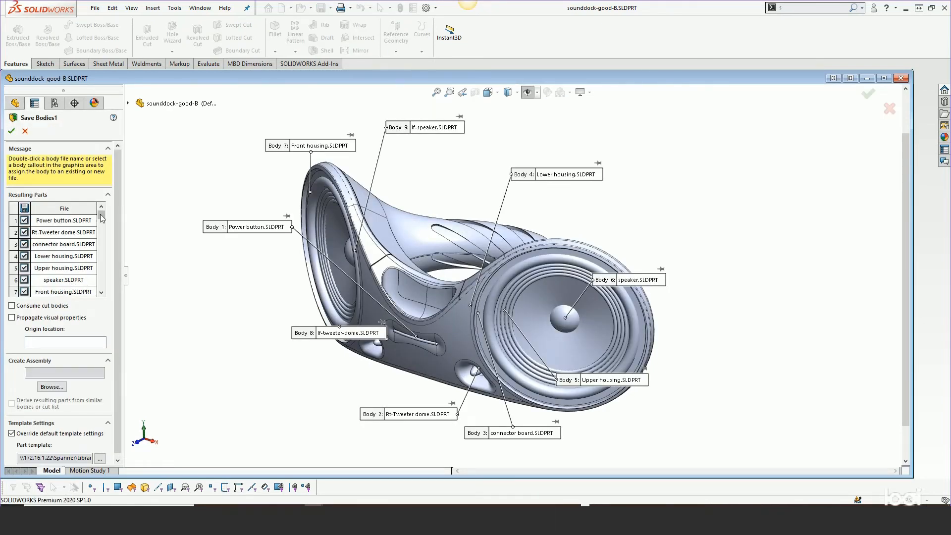
# Reassign the Front housing body to the file Front housing-Rev2.SLDPRT using the new file option, and accept the Save Bodies feature.
pyautogui.click(102, 293)
pyautogui.click(102, 293)
pyautogui.click(58, 272)
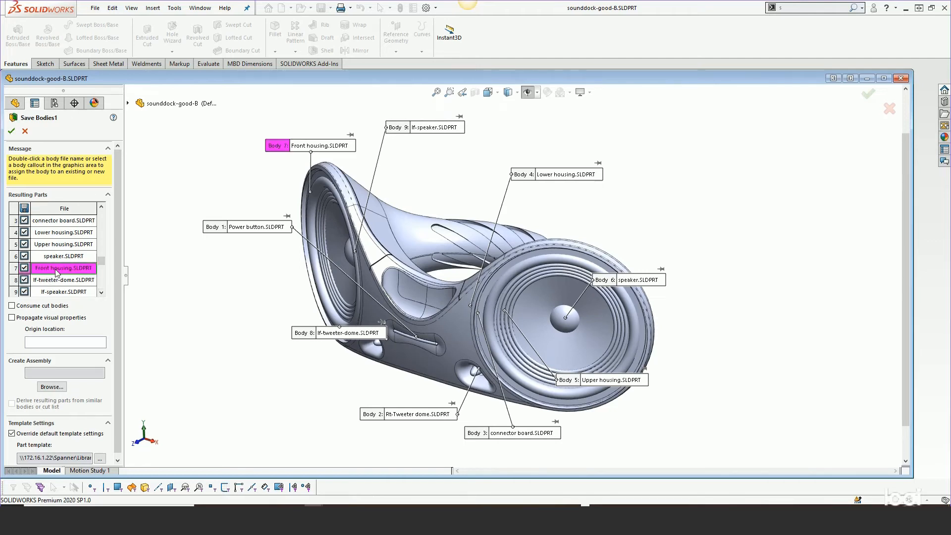
pyautogui.doubleClick(58, 272)
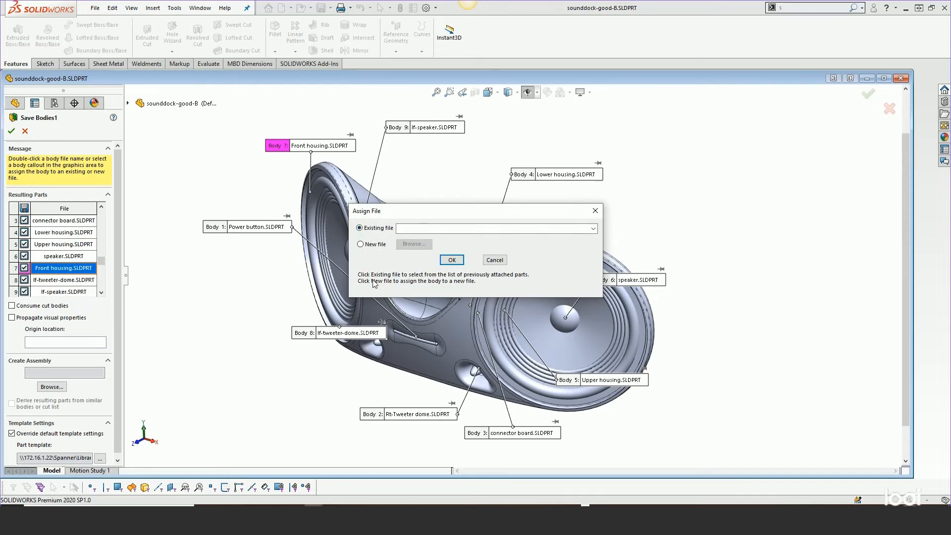
pyautogui.click(594, 229)
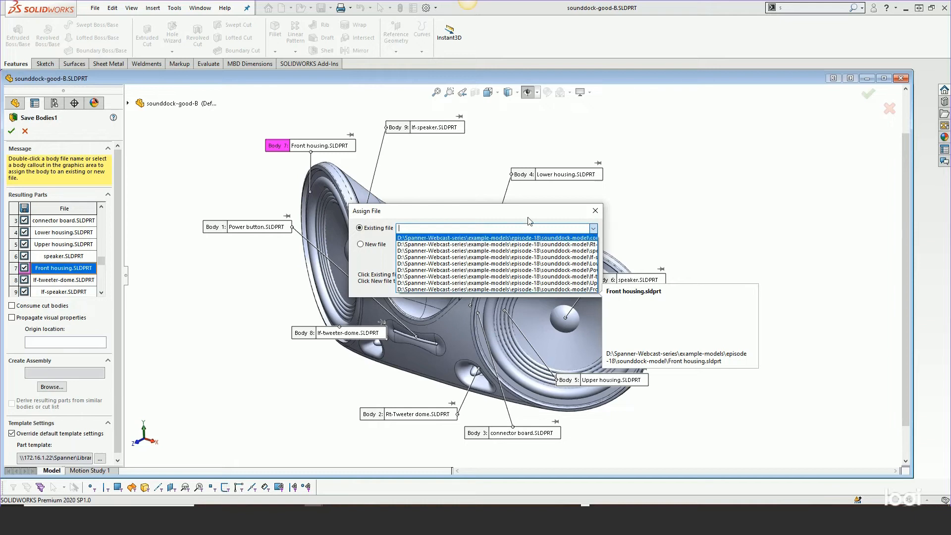
pyautogui.click(500, 226)
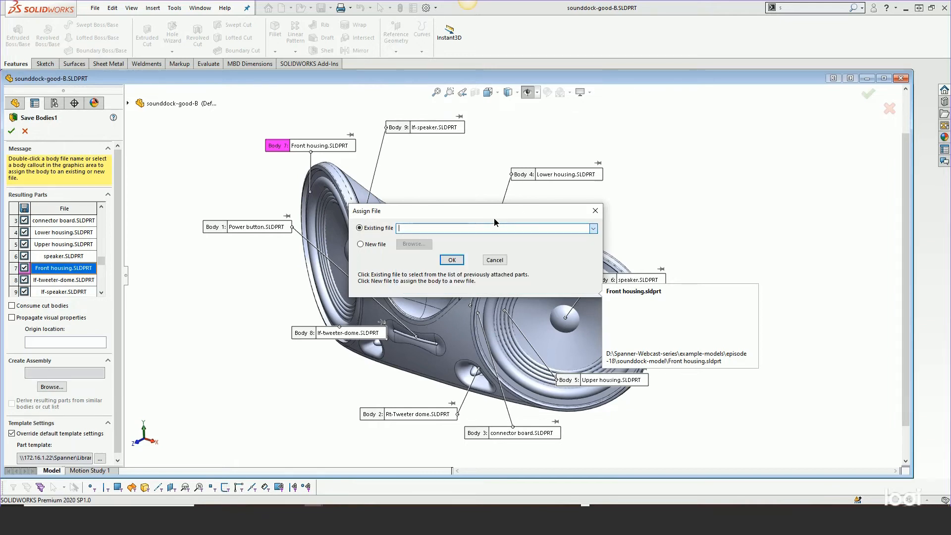
pyautogui.click(373, 245)
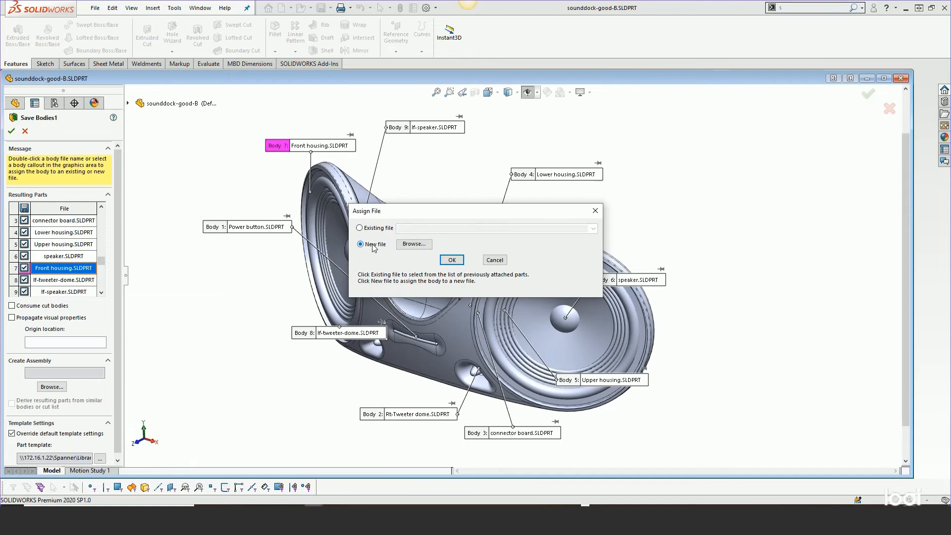
pyautogui.click(408, 244)
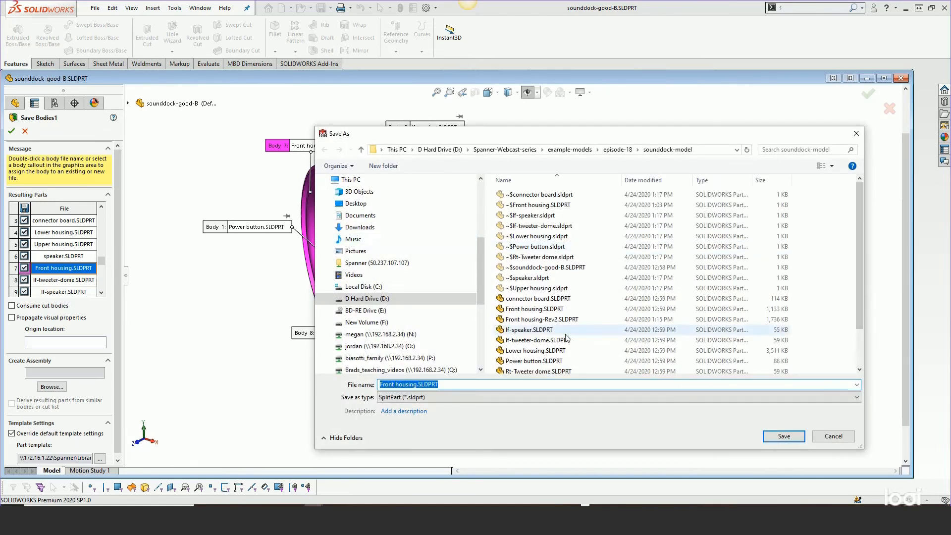
pyautogui.click(524, 320)
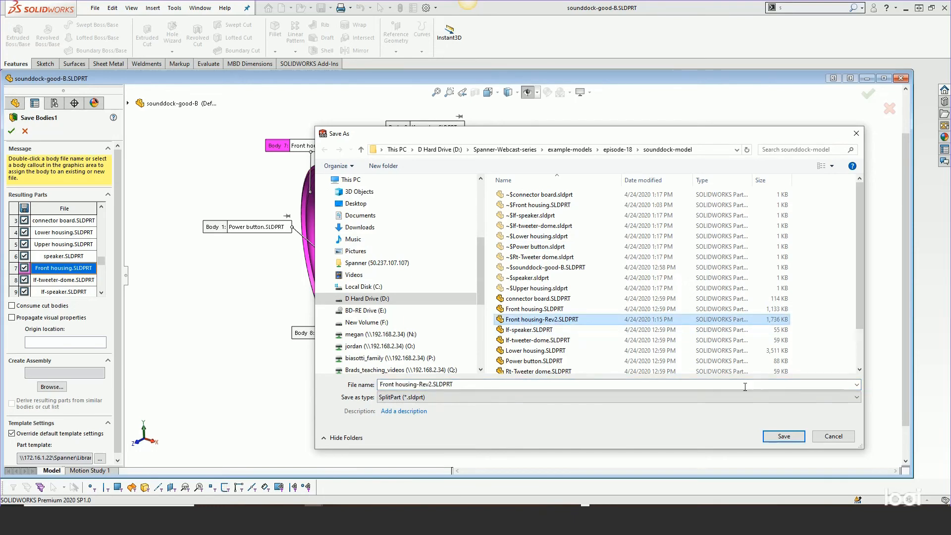
pyautogui.click(784, 436)
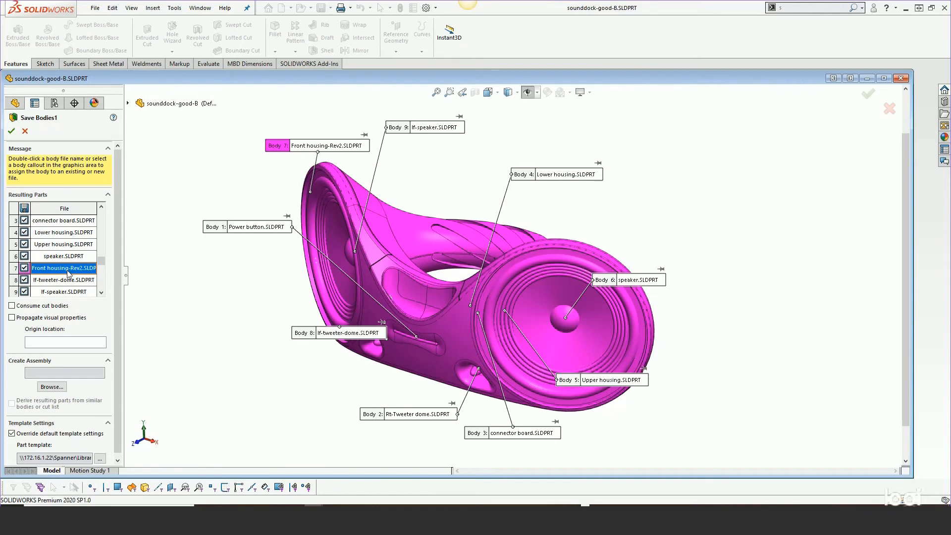
pyautogui.click(12, 132)
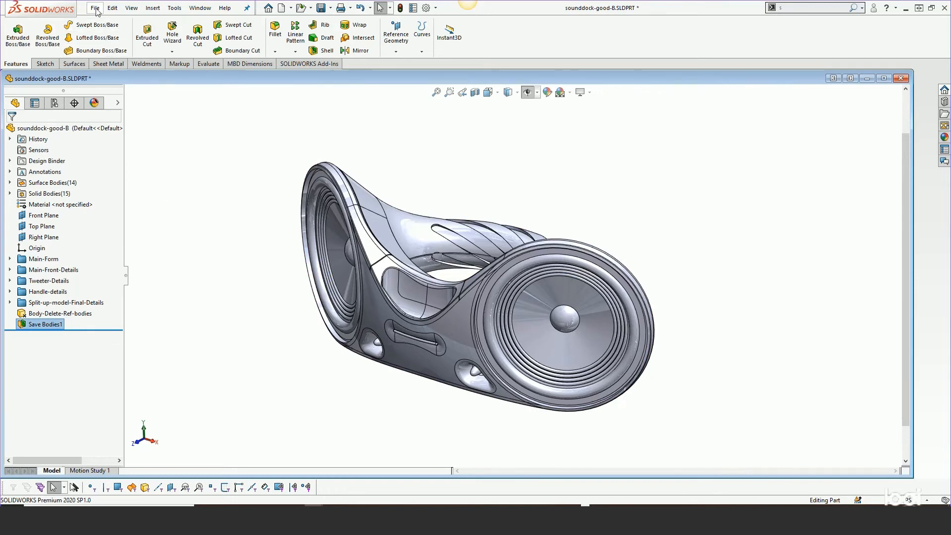
# Open Front housing-Rev2.SLDPRT from the sounddock-model folder and inspect the bosses on its inner side.
pyautogui.click(193, 9)
pyautogui.moveTo(95, 8)
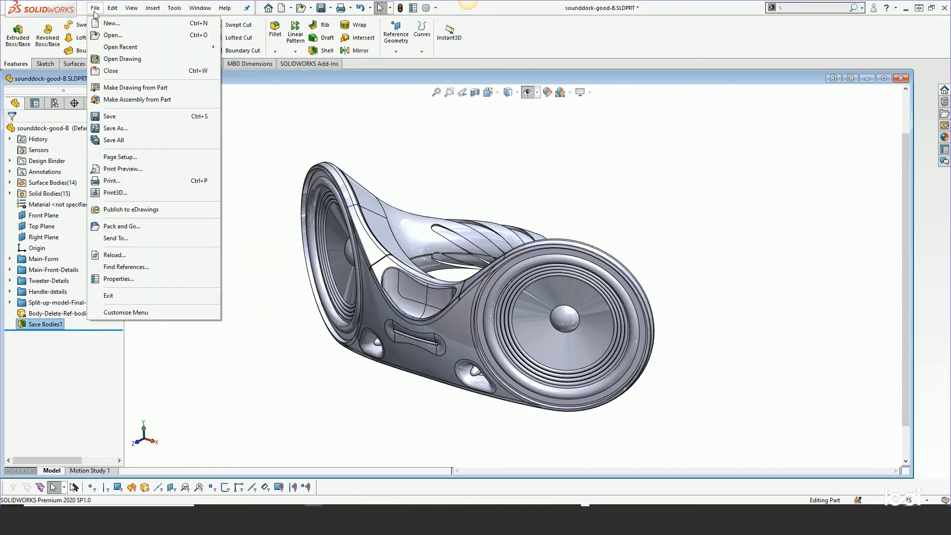
pyautogui.click(110, 36)
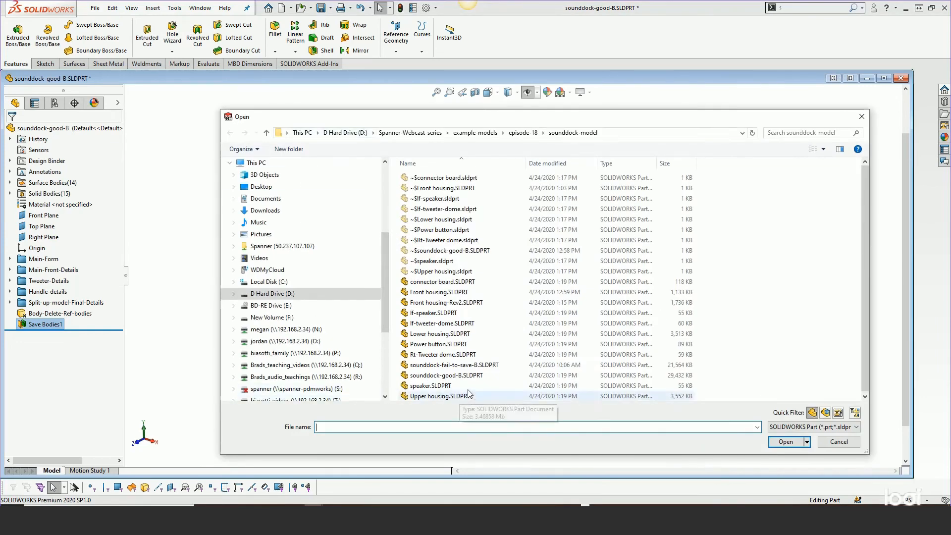
pyautogui.doubleClick(451, 302)
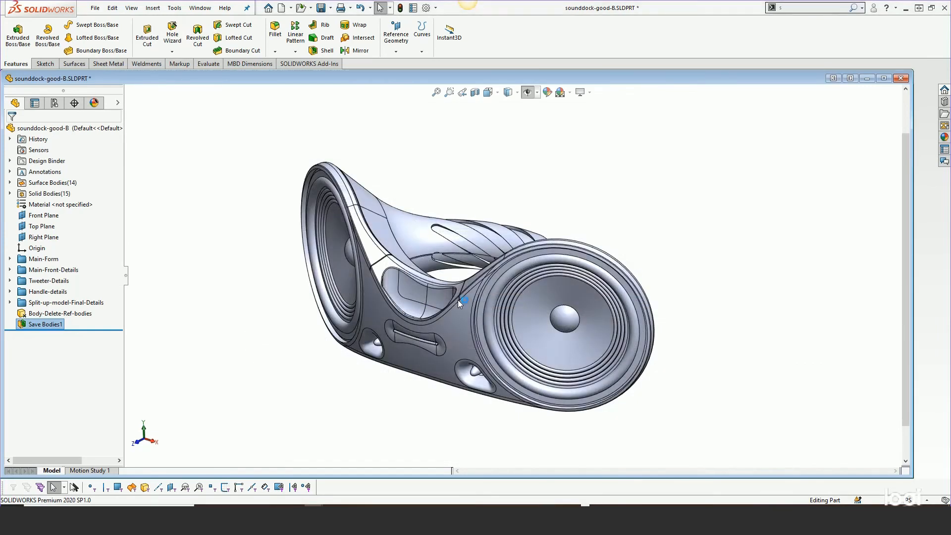
pyautogui.click(479, 265)
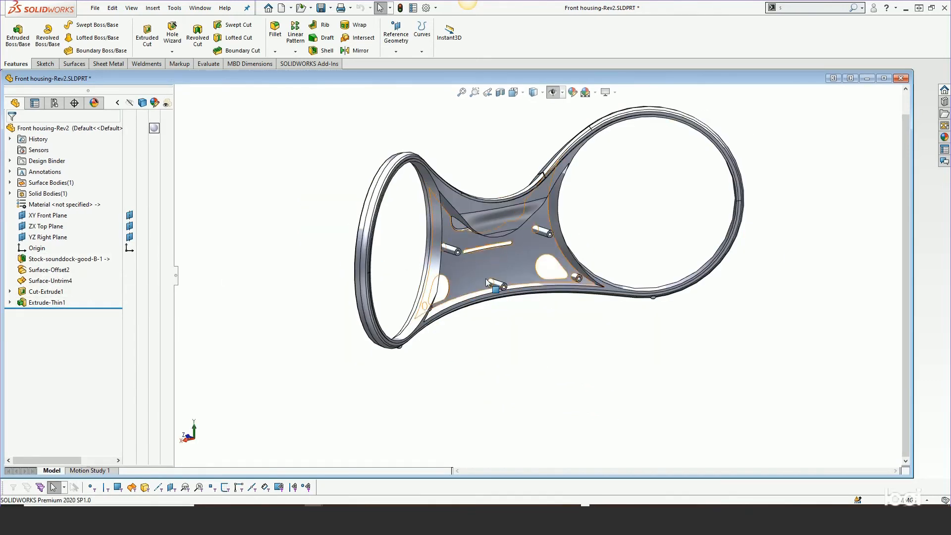
pyautogui.moveTo(471, 322); pyautogui.dragTo(484, 342, button='middle')
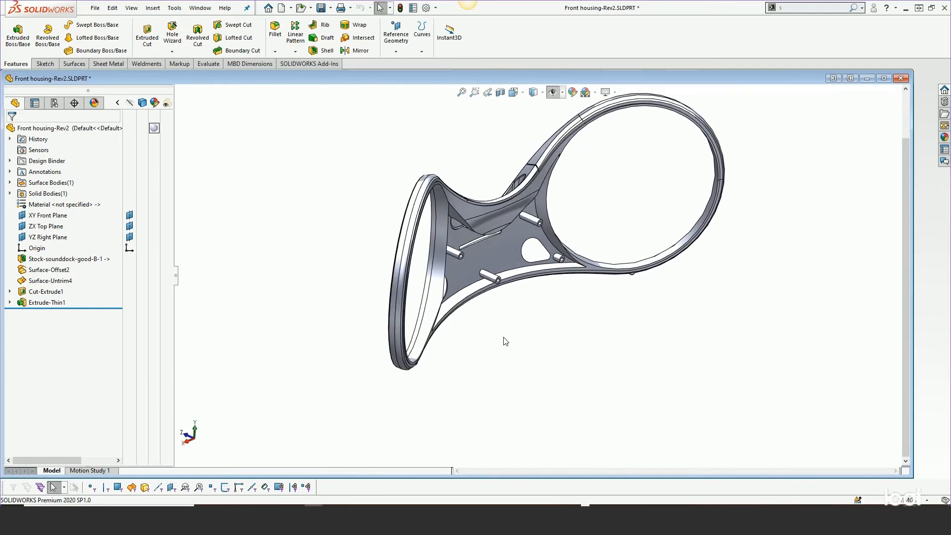
pyautogui.scroll(-2, 607, 189)
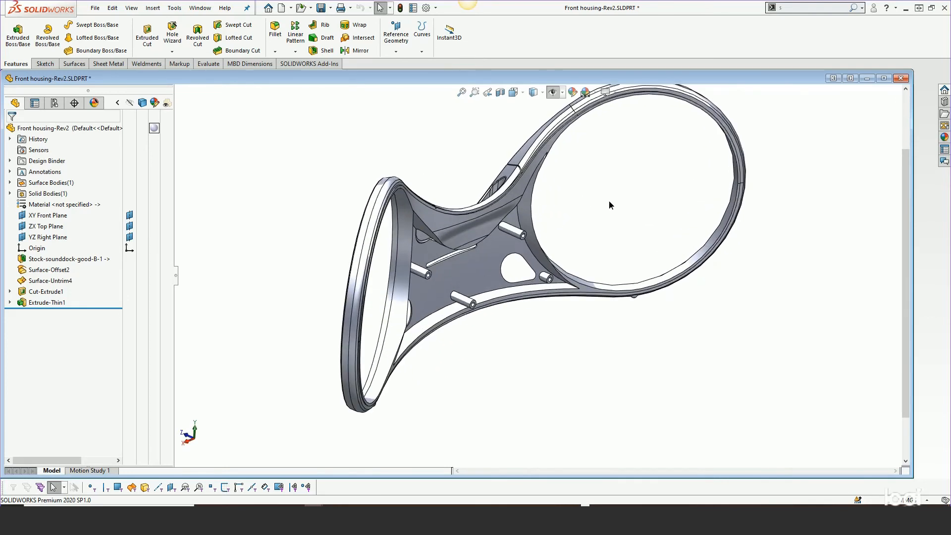
pyautogui.scroll(1, 609, 202)
pyautogui.moveTo(597, 213); pyautogui.dragTo(596, 205, button='middle')
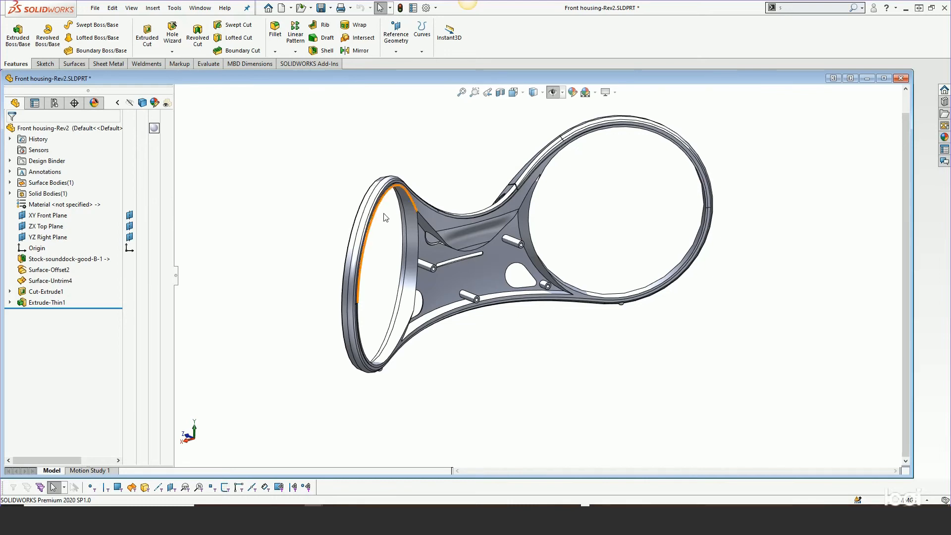
# Edit the Stock-sounddock-good-B-1 feature to use the Upper housing body instead of Front housing.
pyautogui.rightClick(56, 262)
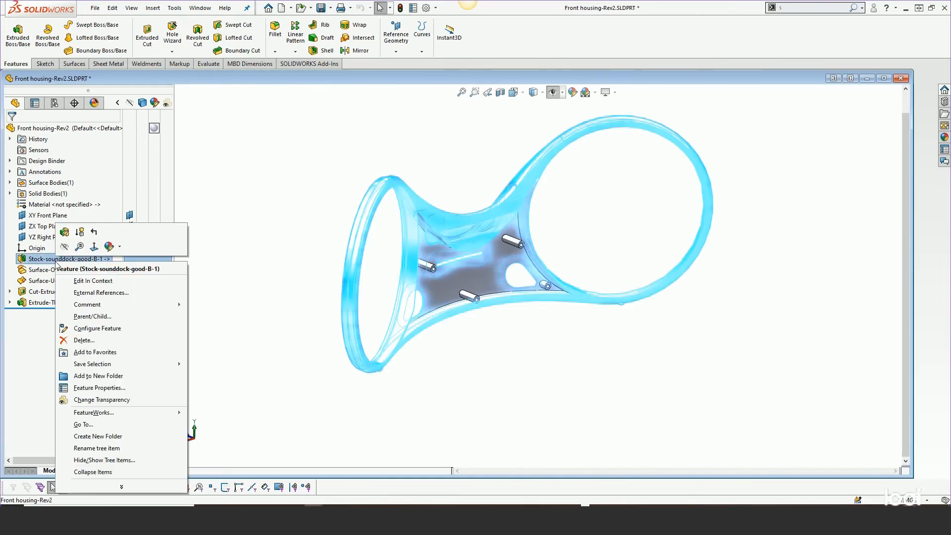
pyautogui.click(64, 233)
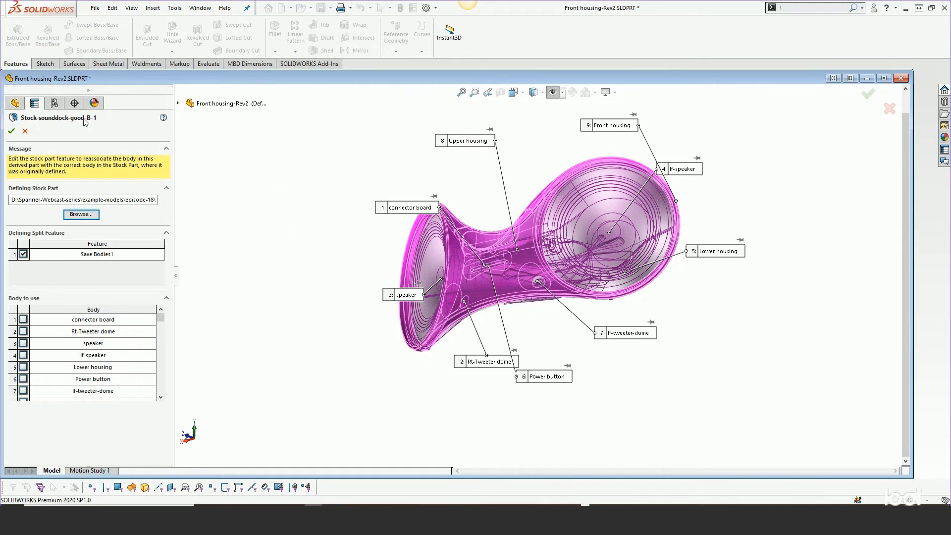
pyautogui.click(69, 210)
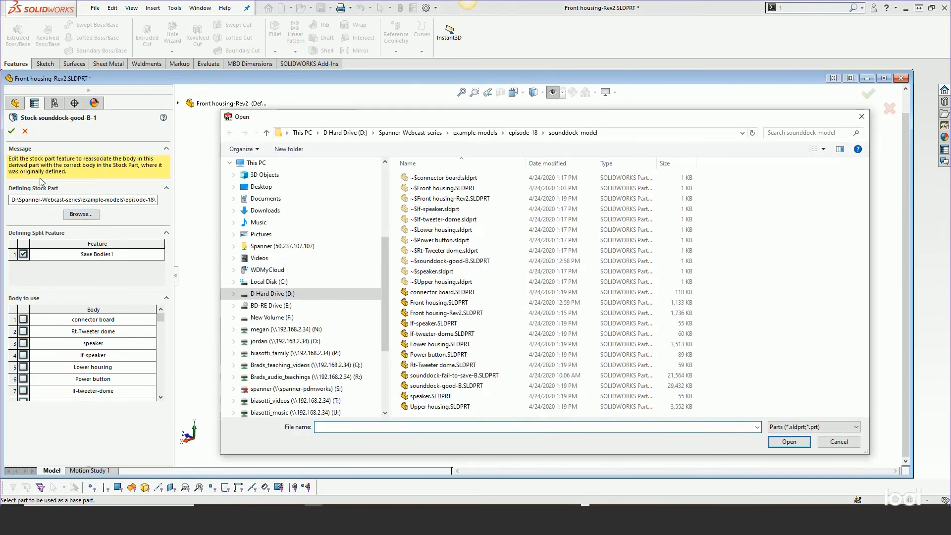
pyautogui.click(837, 442)
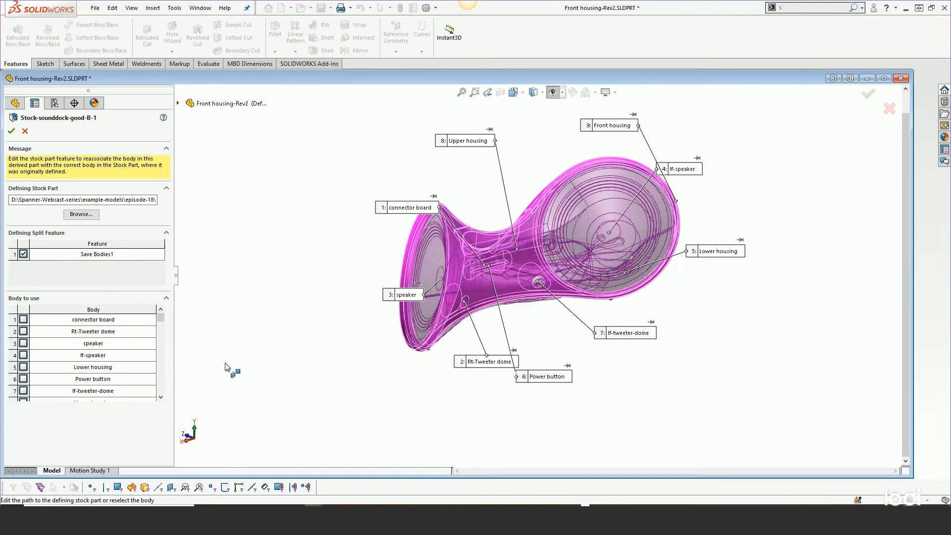
pyautogui.click(162, 398)
pyautogui.click(162, 398)
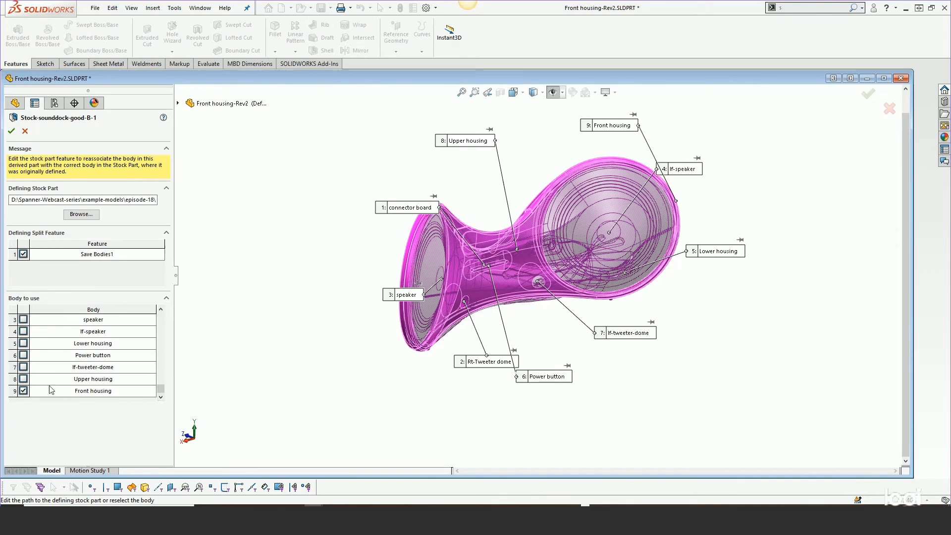
pyautogui.click(23, 379)
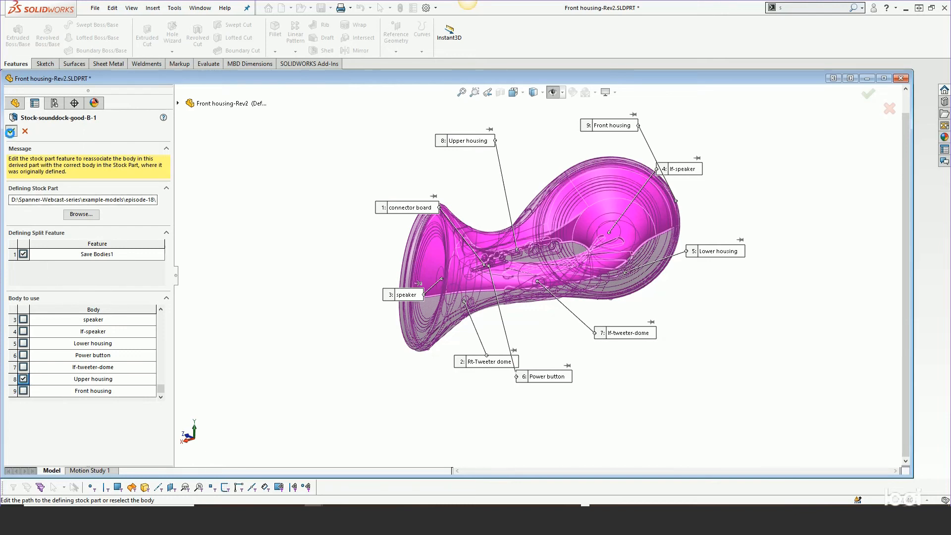
pyautogui.click(11, 131)
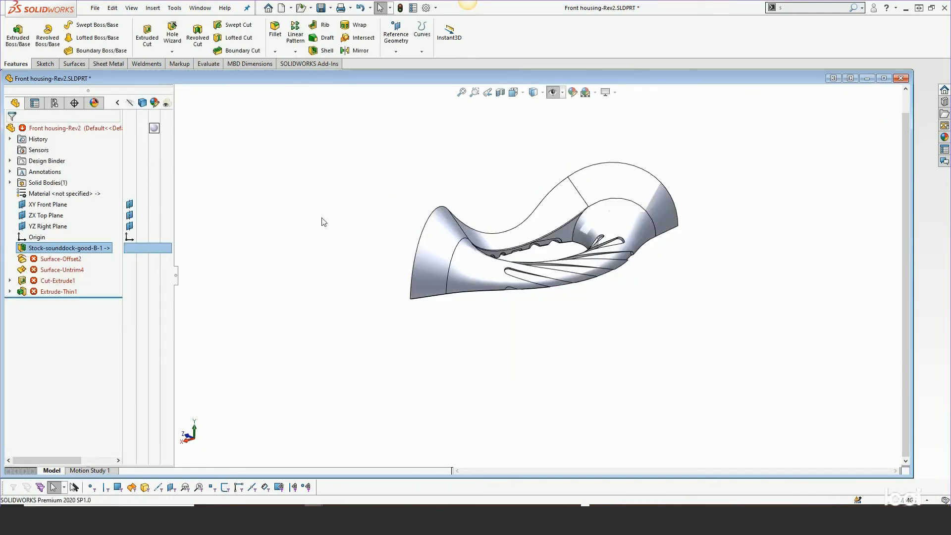
pyautogui.click(348, 238)
pyautogui.moveTo(349, 238); pyautogui.dragTo(565, 223, button='middle')
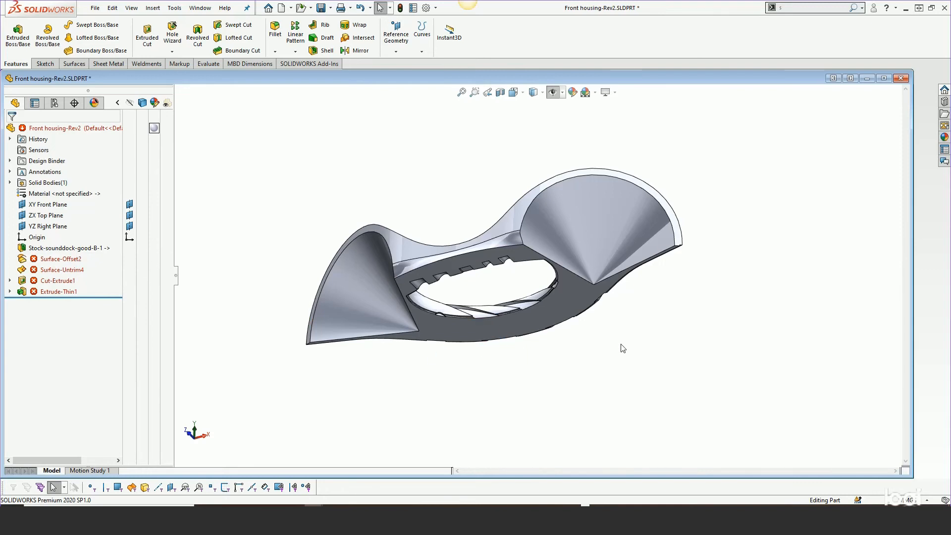
pyautogui.moveTo(436, 194); pyautogui.dragTo(315, 303, button='middle')
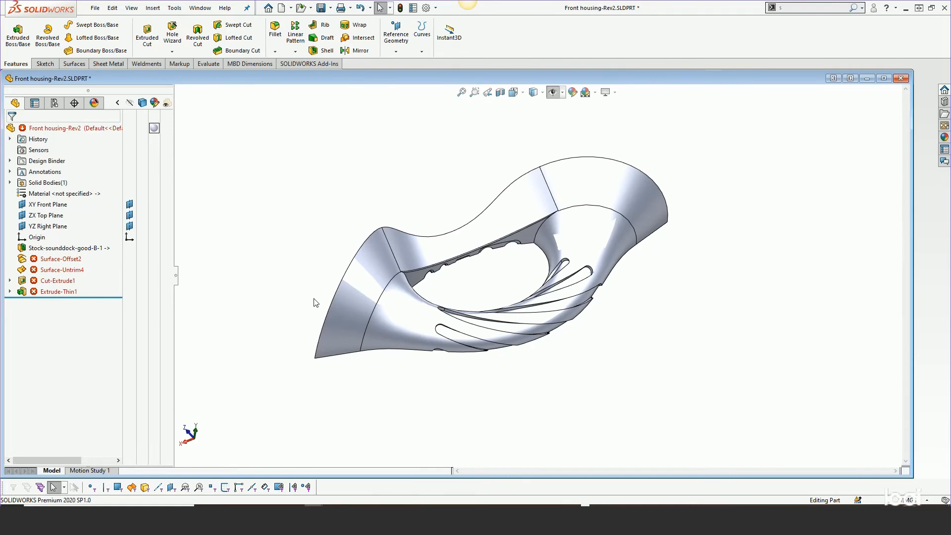
pyautogui.rightClick(56, 249)
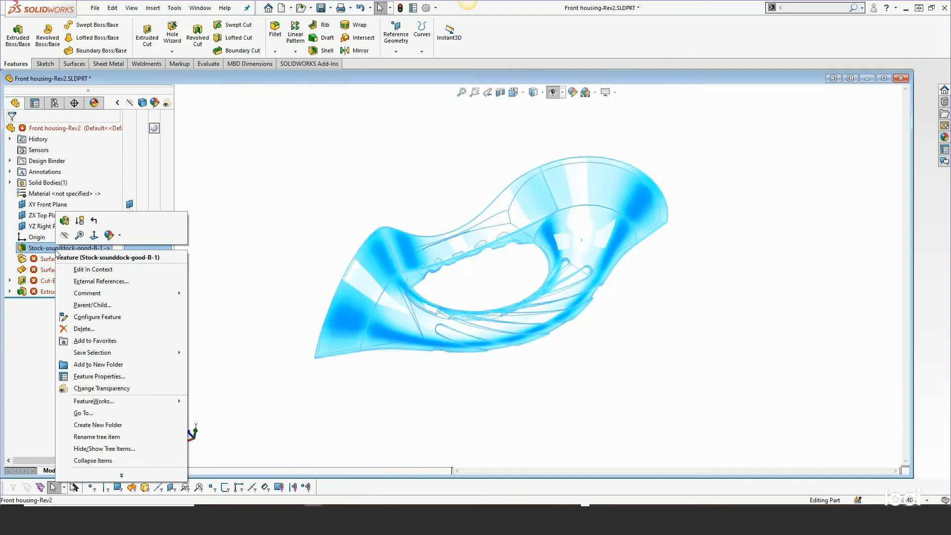
pyautogui.click(258, 224)
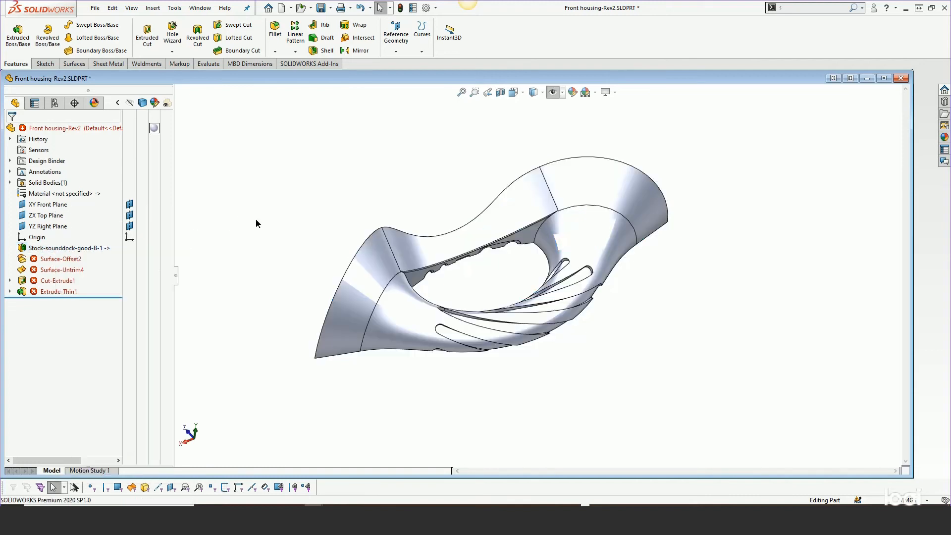